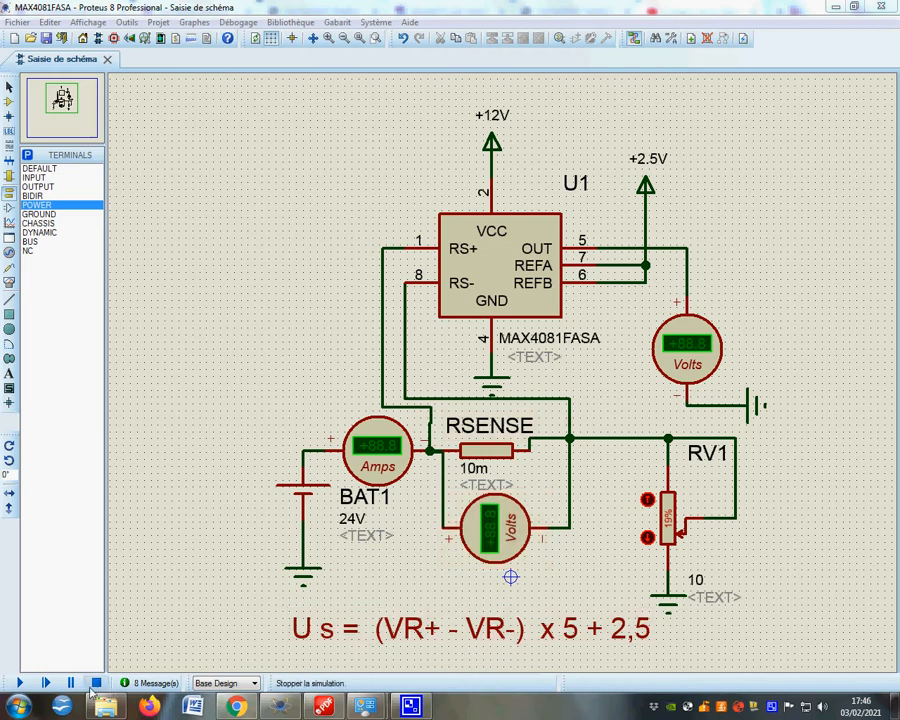
# Step: Run the simulation with RV1 at 19% to read the ammeter and both voltmeters, and stop it
pyautogui.click(20, 683)
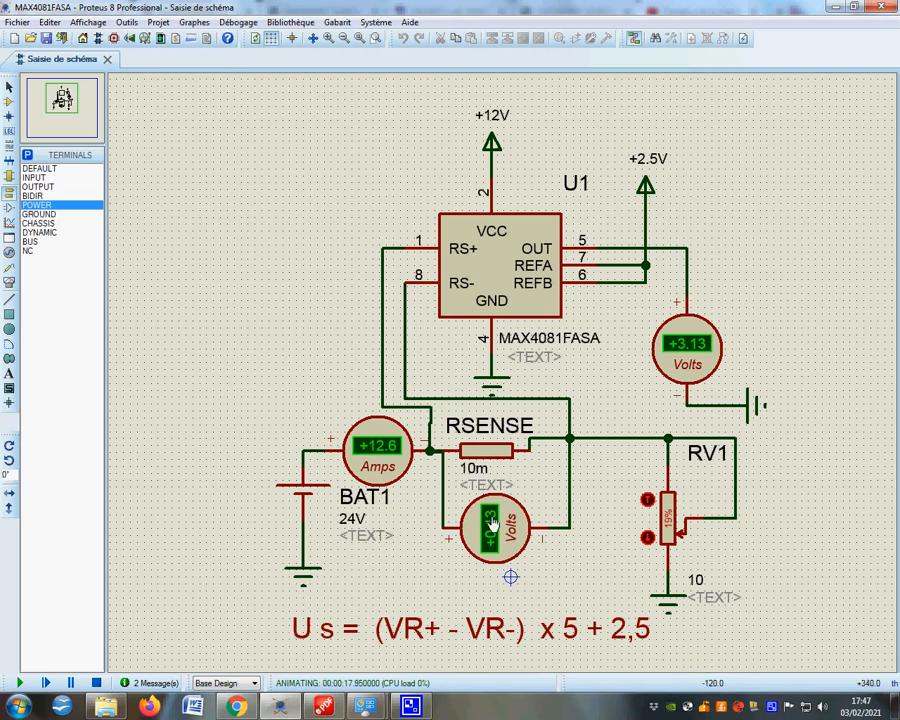
pyautogui.click(96, 682)
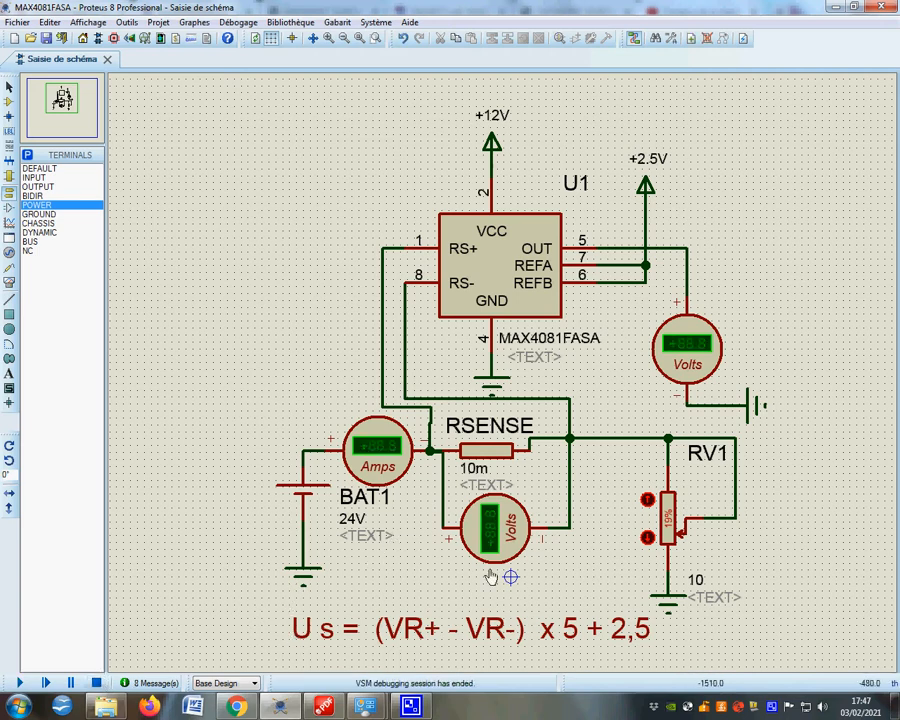
# Step: Simulate the circuit without load by temporarily deleting the wire between RSENSE and RV1, and restore the wire
pyautogui.rightClick(630, 438)
pyautogui.rightClick(630, 438)
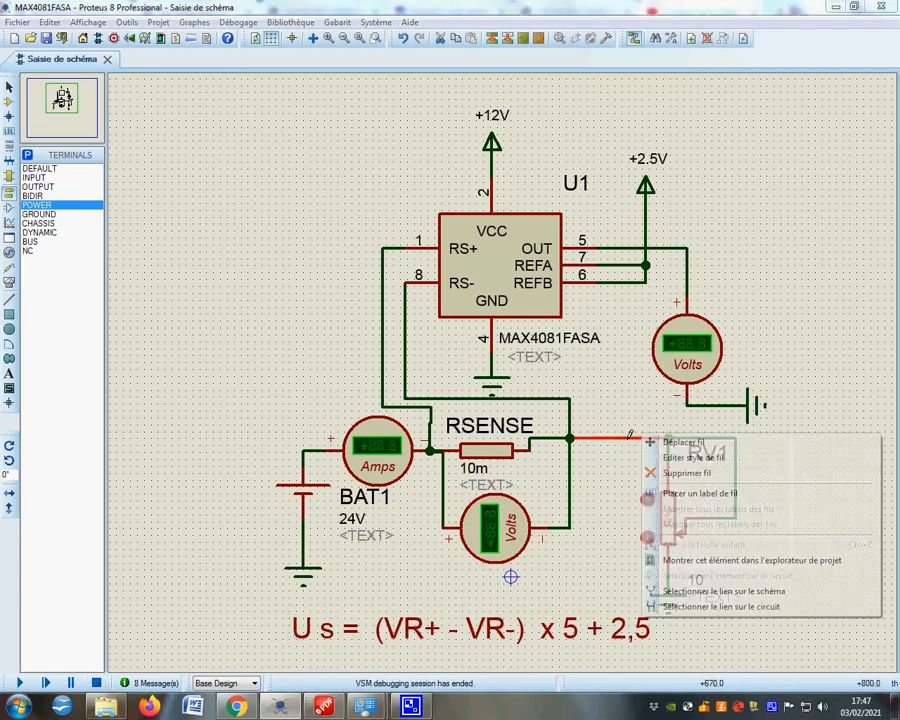
pyautogui.rightClick(599, 434)
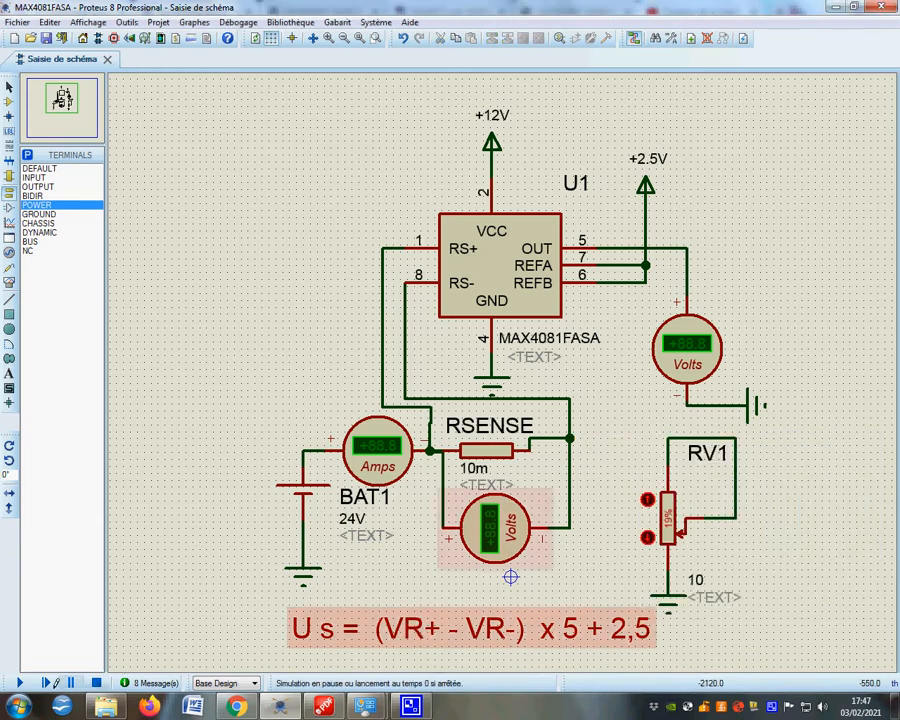
pyautogui.click(18, 682)
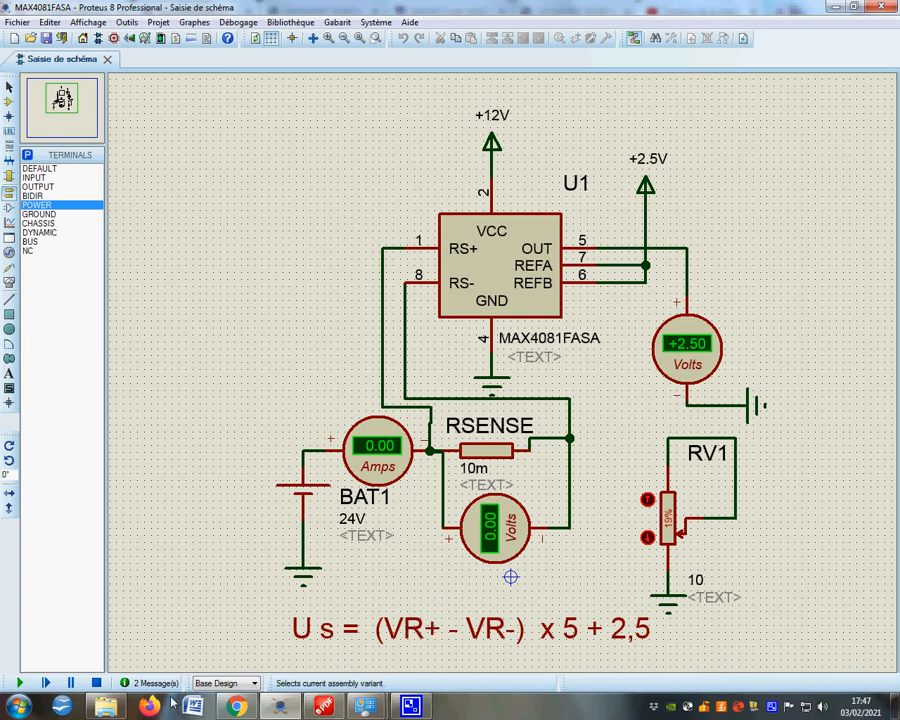
pyautogui.click(97, 681)
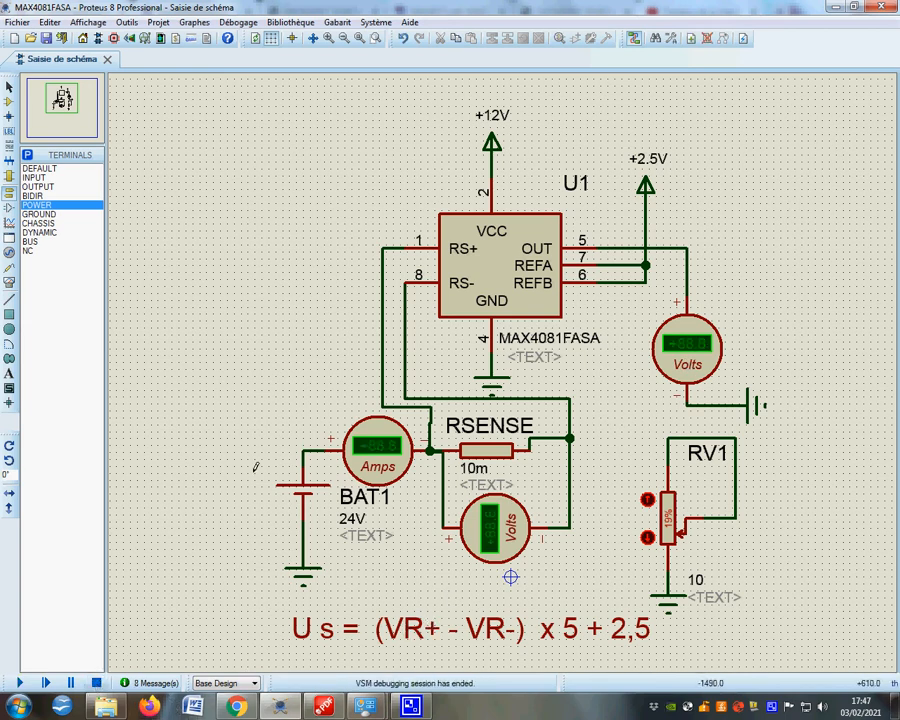
pyautogui.click(403, 38)
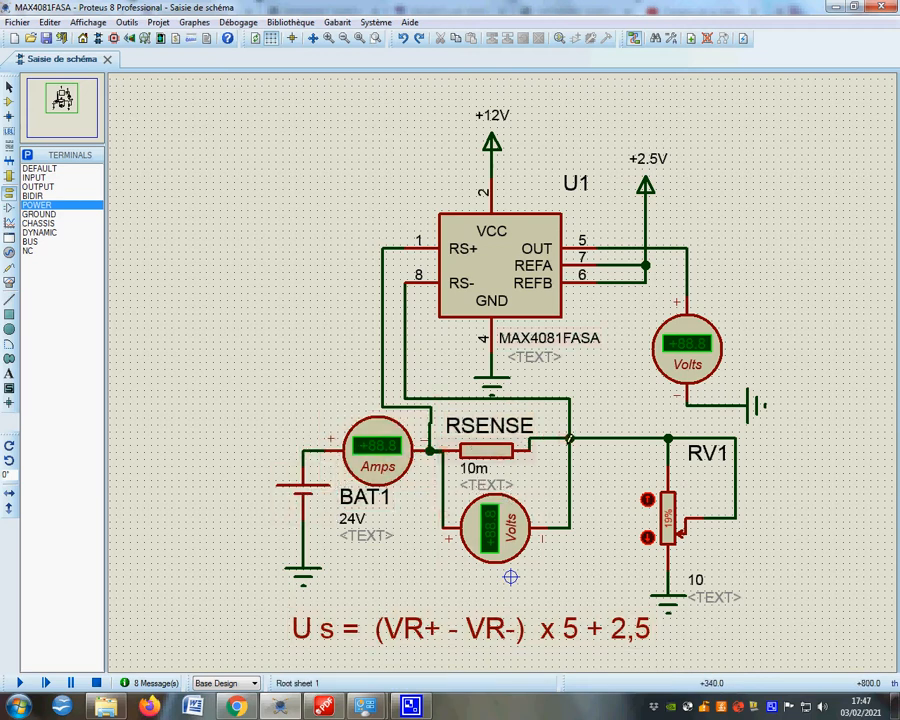
# Step: Run the simulation while lowering potentiometer RV1 to 9% to increase the load current, and stop it
pyautogui.click(17, 683)
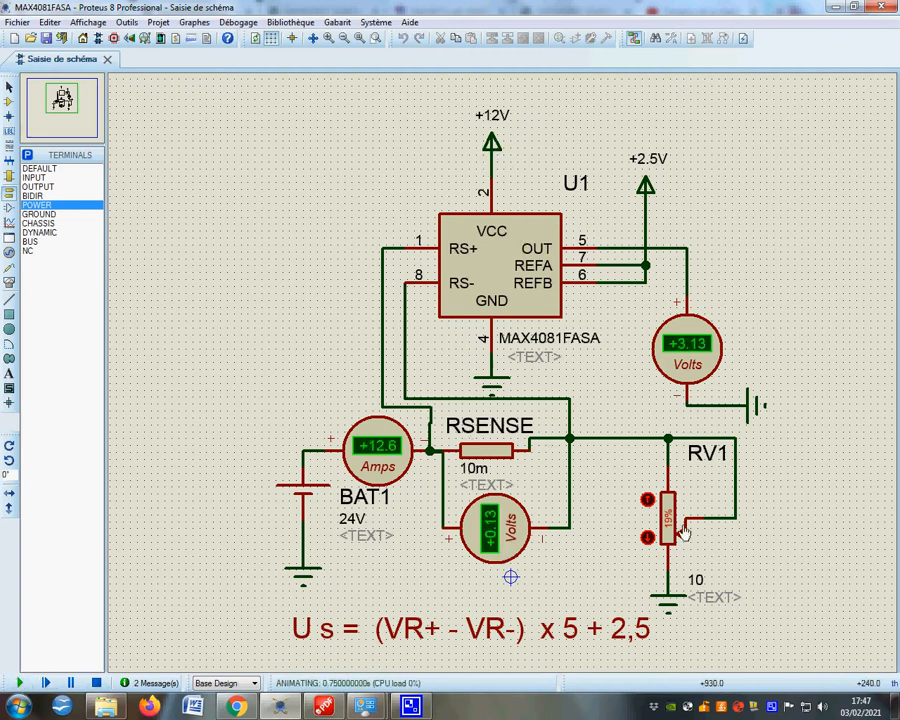
pyautogui.click(646, 538)
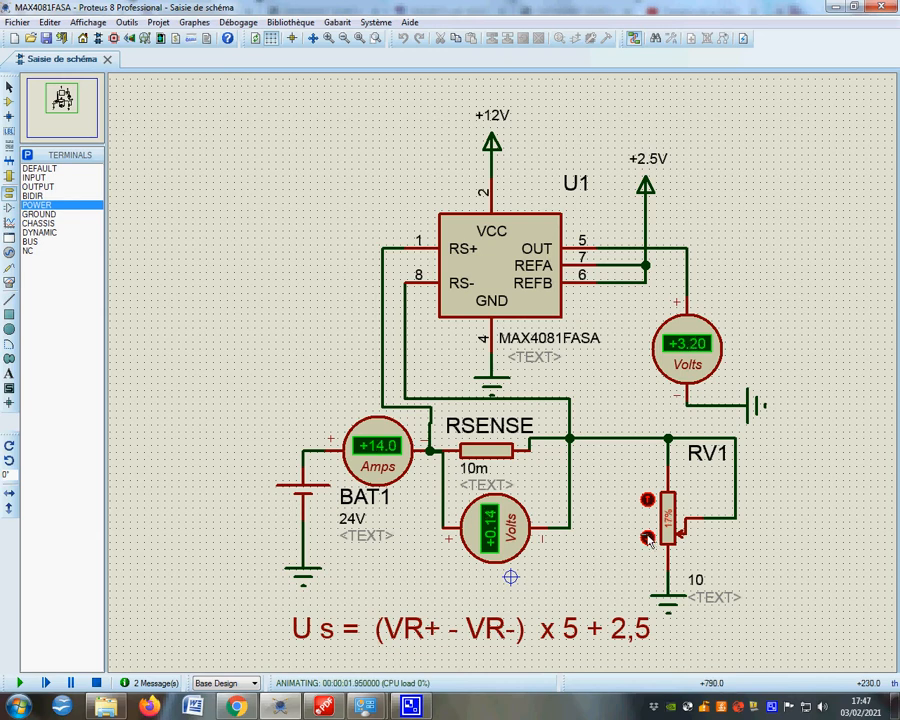
pyautogui.click(646, 538)
pyautogui.click(646, 538)
pyautogui.click(646, 538)
pyautogui.click(646, 538)
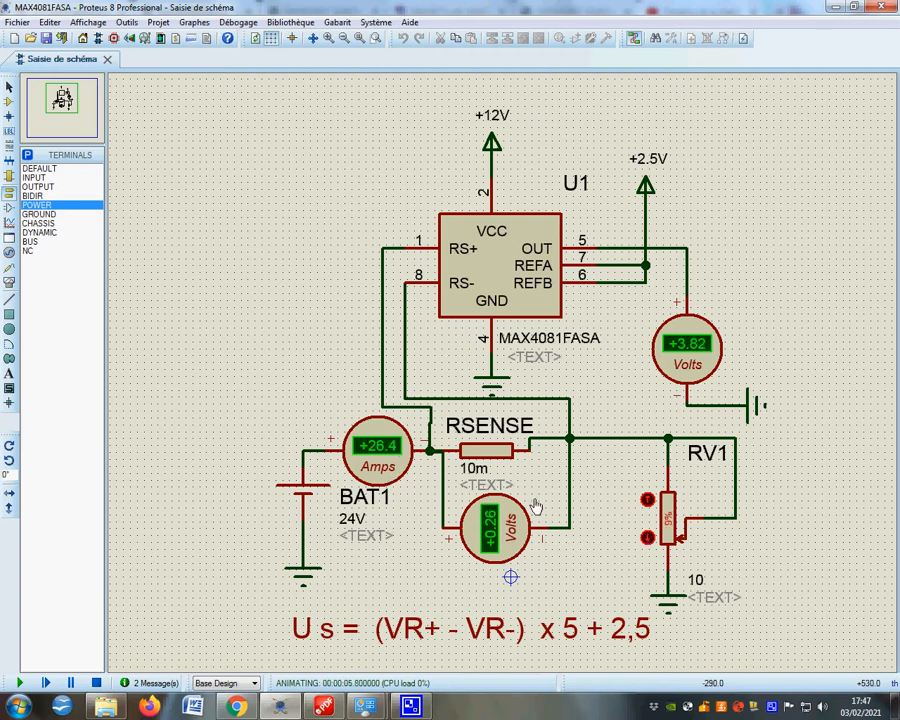
pyautogui.click(96, 682)
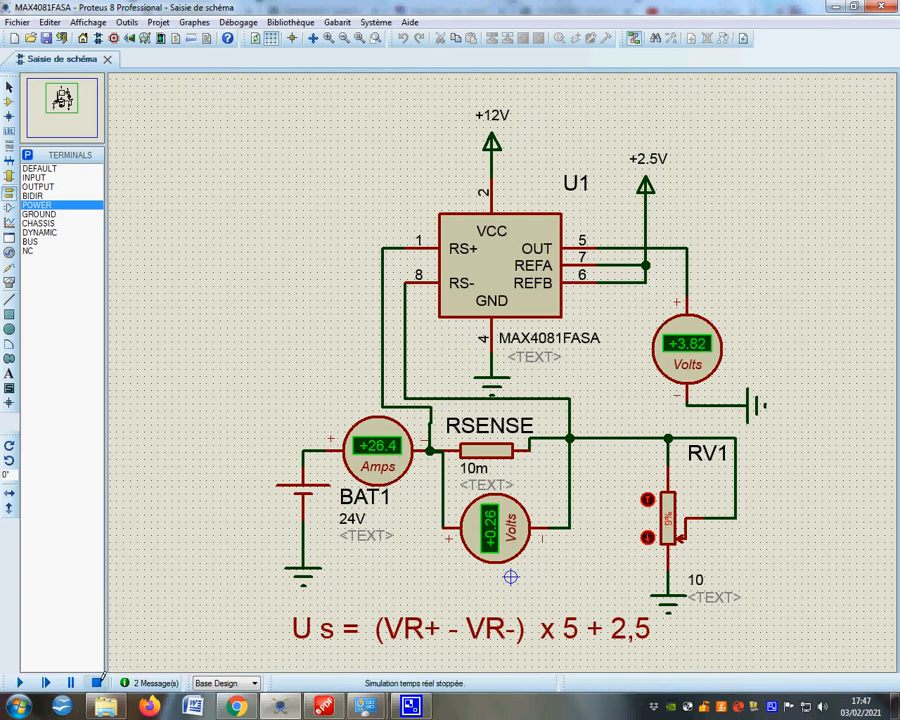
# Step: Delete the two wires that connect battery BAT1 to the ammeter and to ground
pyautogui.rightClick(302, 450)
pyautogui.rightClick(302, 450)
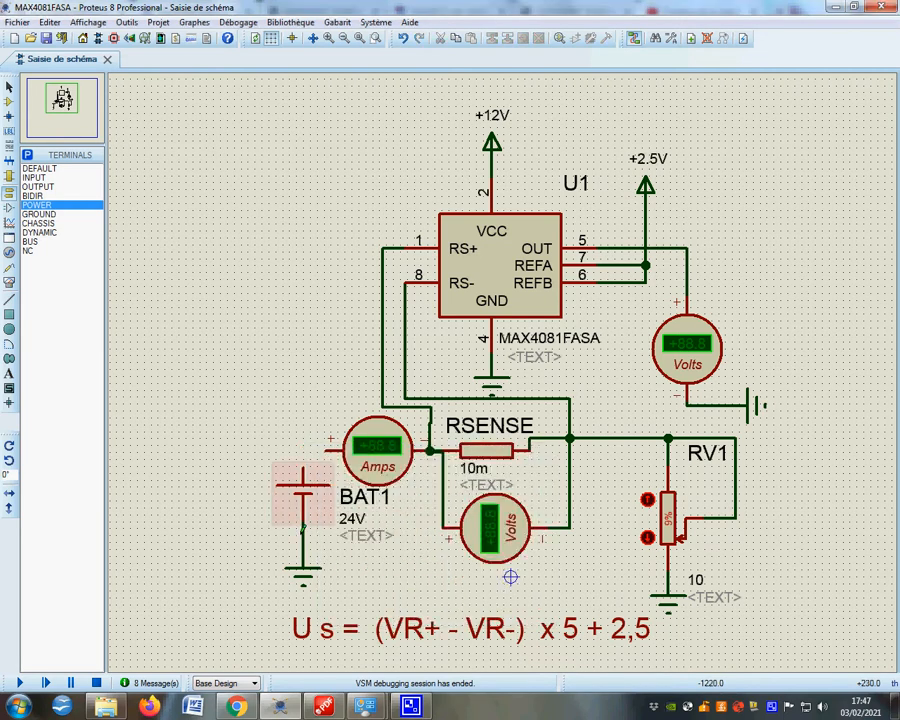
pyautogui.rightClick(302, 531)
# Step: Reverse BAT1's polarity by mirroring it vertically (Miroir Y), and rewire it to the ammeter and ground
pyautogui.rightClick(298, 487)
pyautogui.rightClick(298, 487)
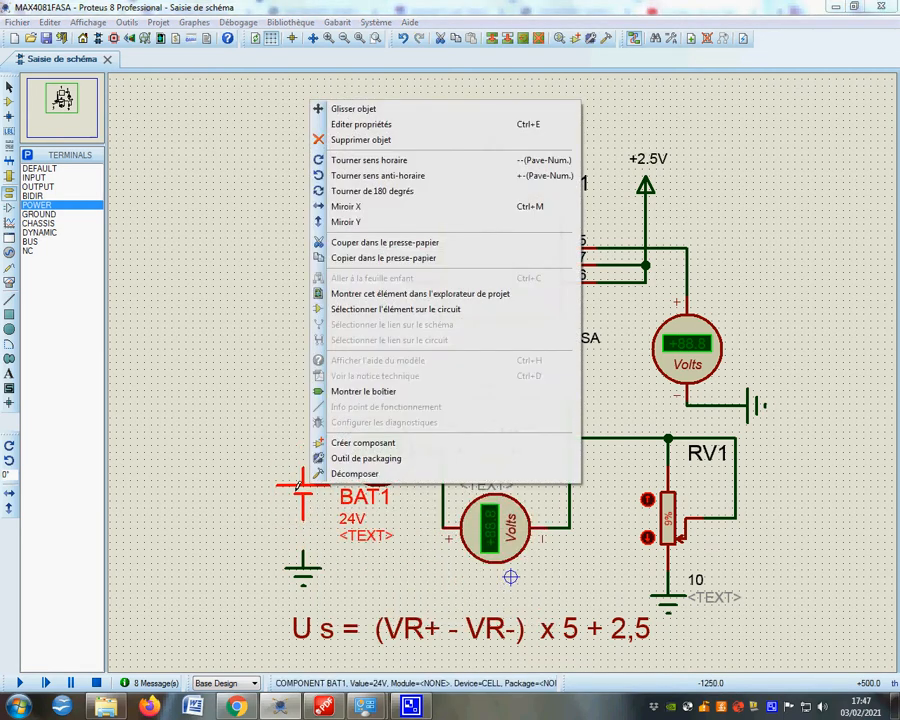
pyautogui.click(346, 222)
pyautogui.doubleClick(302, 500)
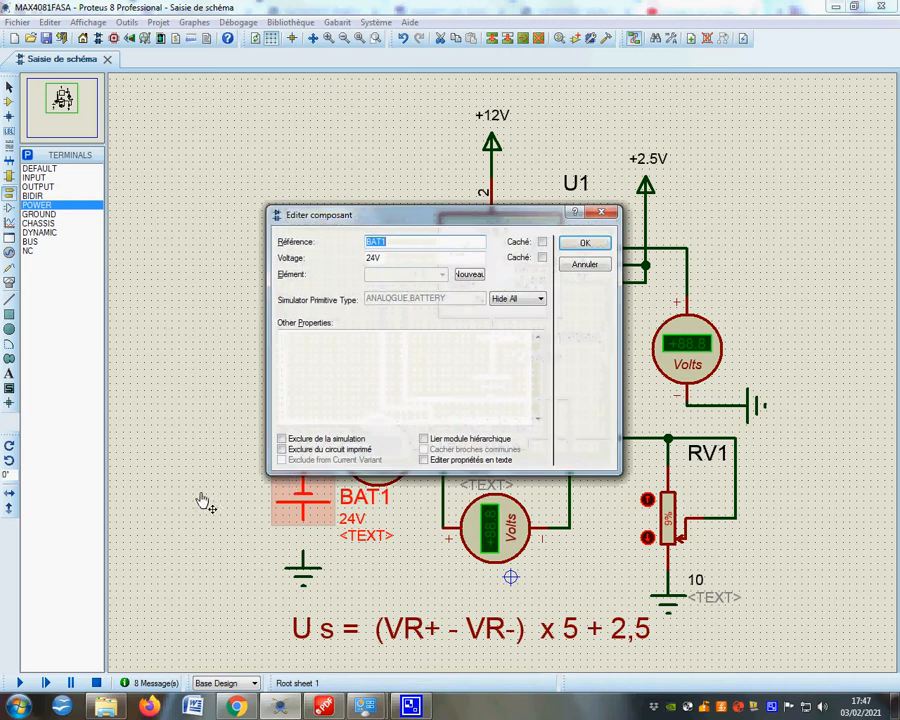
pyautogui.click(585, 264)
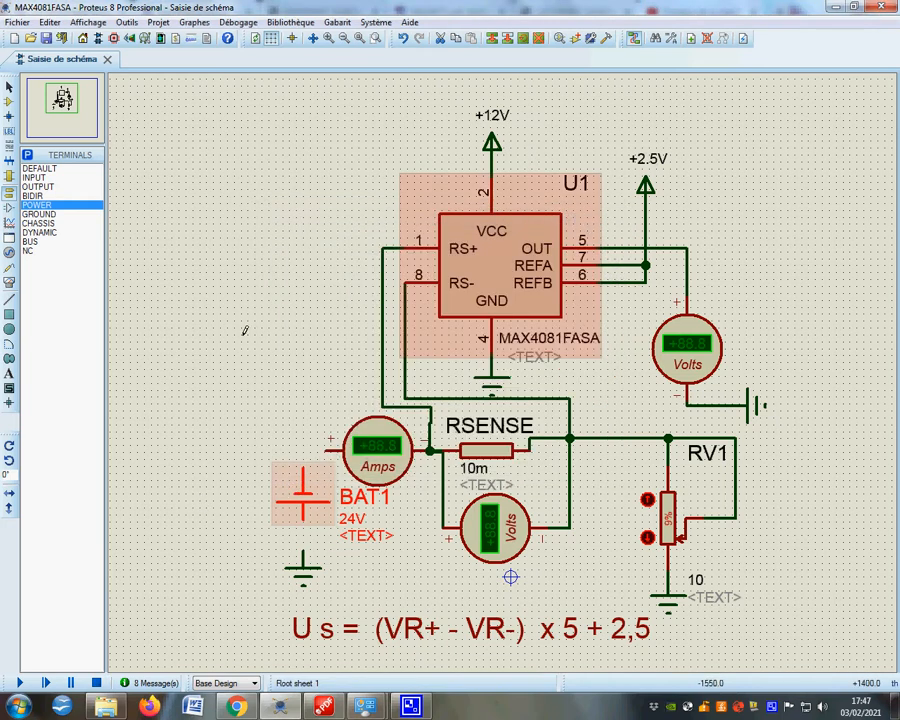
pyautogui.click(305, 462)
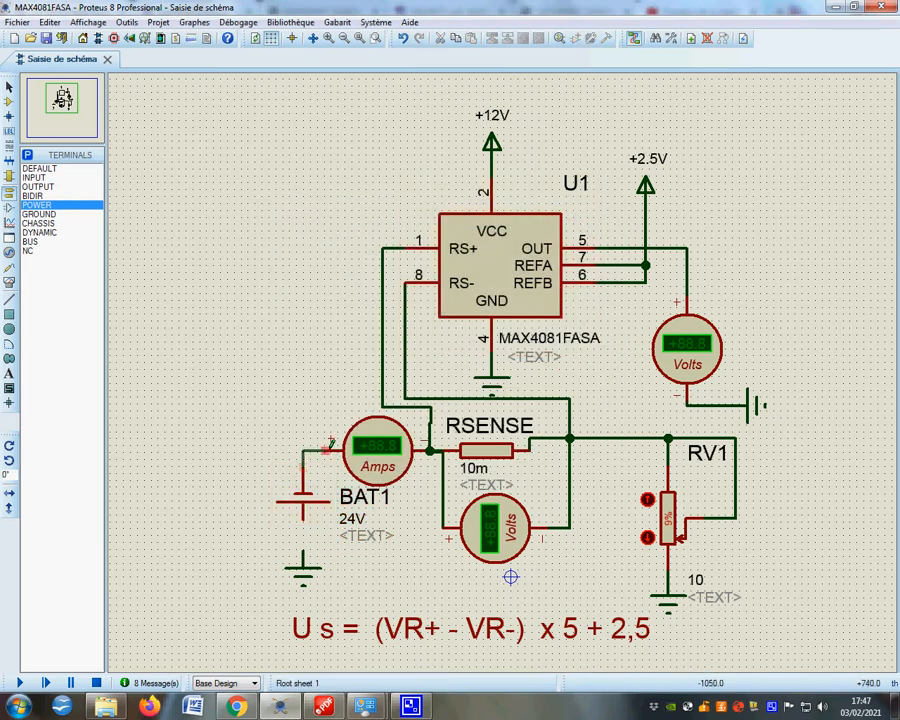
pyautogui.click(302, 550)
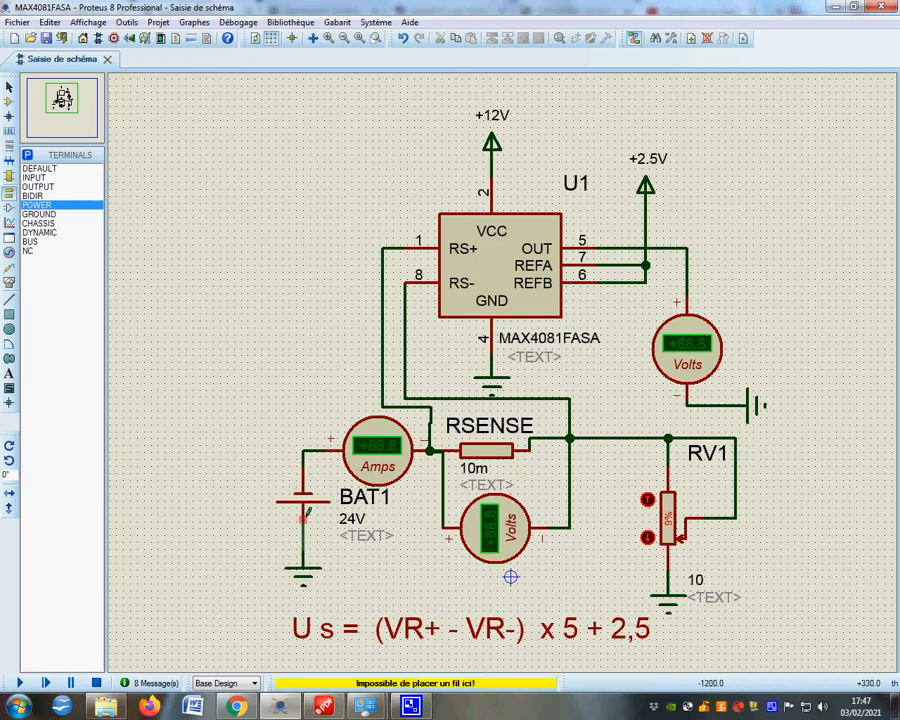
# Step: Raise potentiometer RV1 to 19% and start the simulation with the reversed battery
pyautogui.click(647, 499)
pyautogui.click(647, 499)
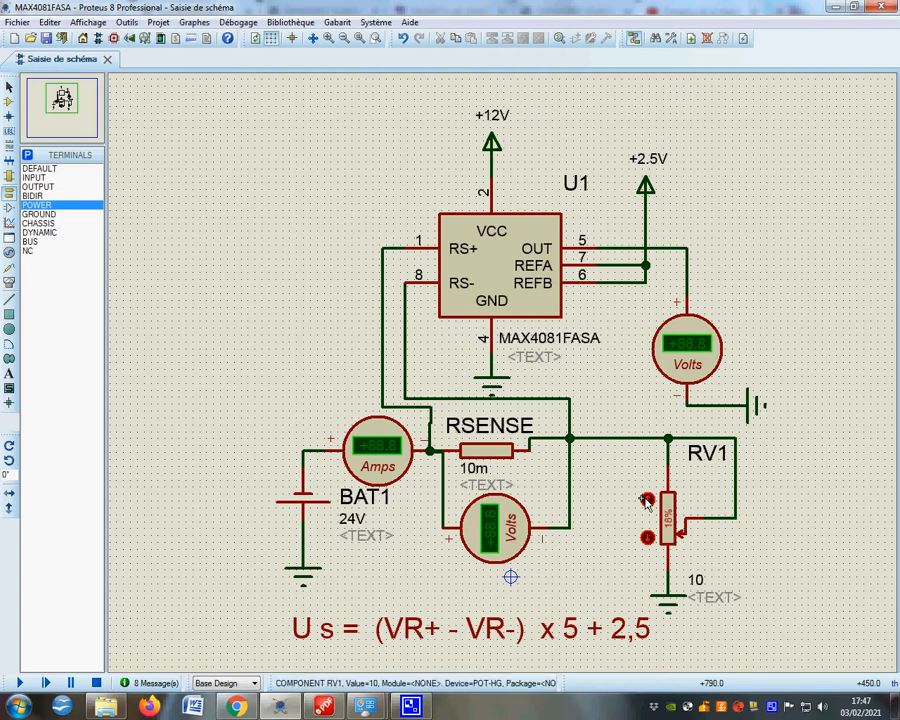
pyautogui.click(647, 499)
pyautogui.click(20, 683)
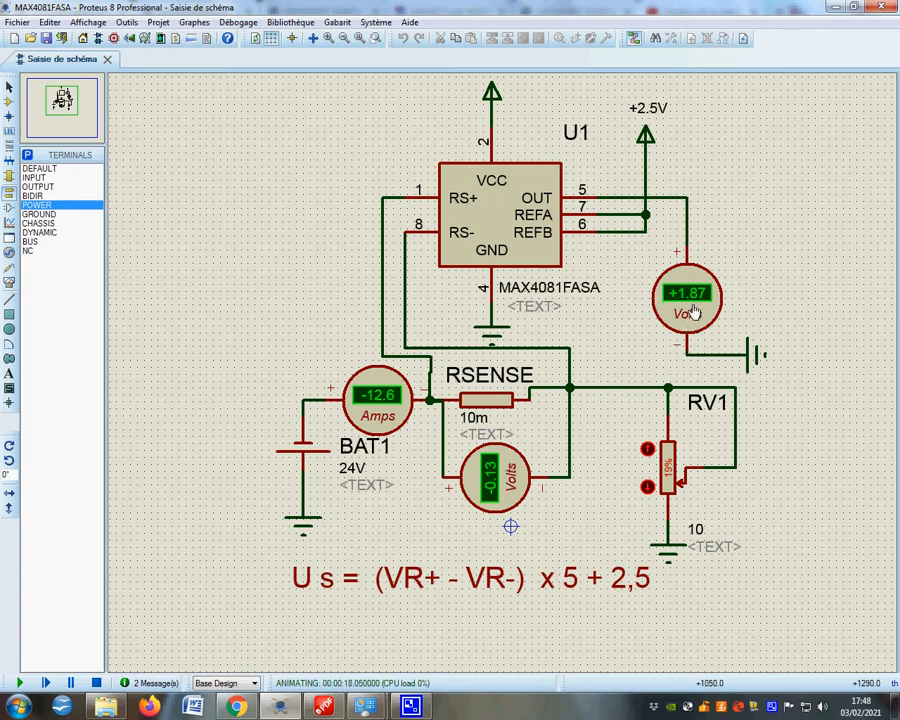
# Step: Examine the MAX4081T OUT transfer curve in the MAX4080FASA.pdf datasheet in PDF Complete, and return to the Proteus schematic
pyautogui.click(323, 710)
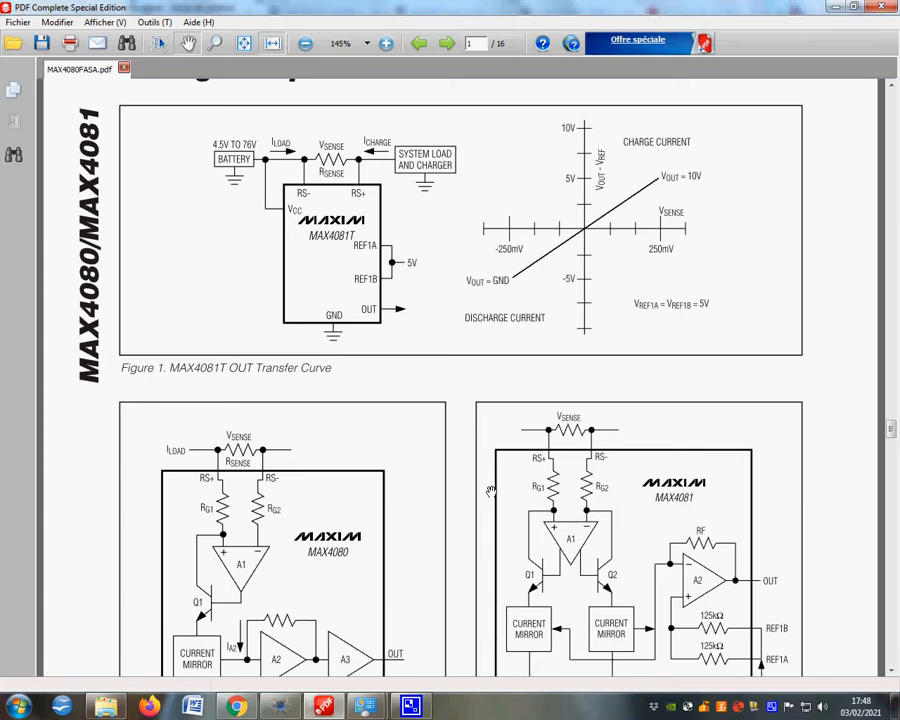
pyautogui.click(308, 706)
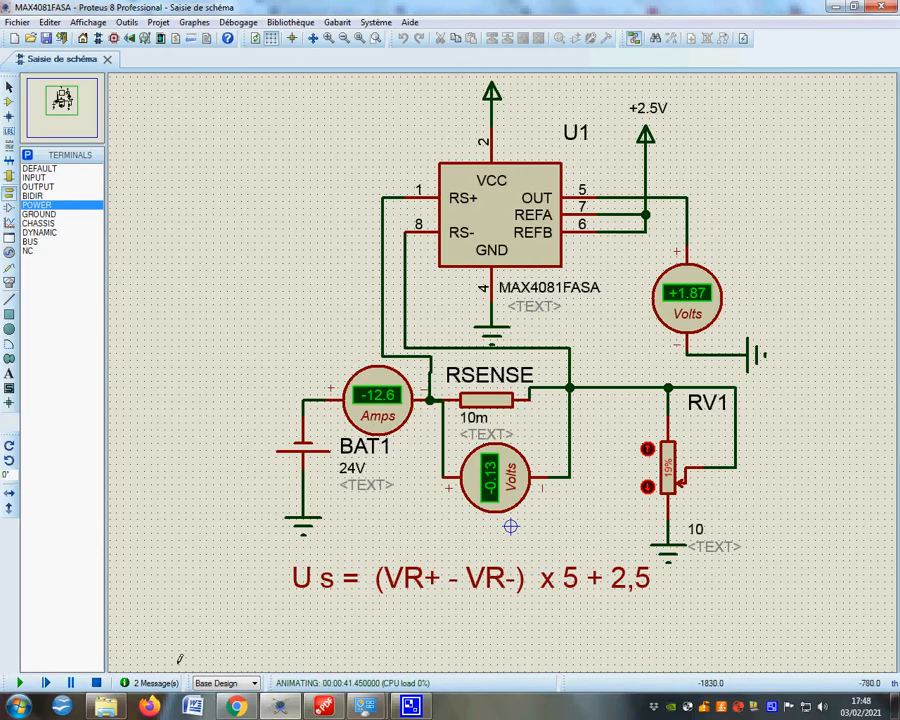
# Step: Lower RV1 to 4% in the running simulation and raise it back to 5%
pyautogui.click(647, 487)
pyautogui.click(647, 487)
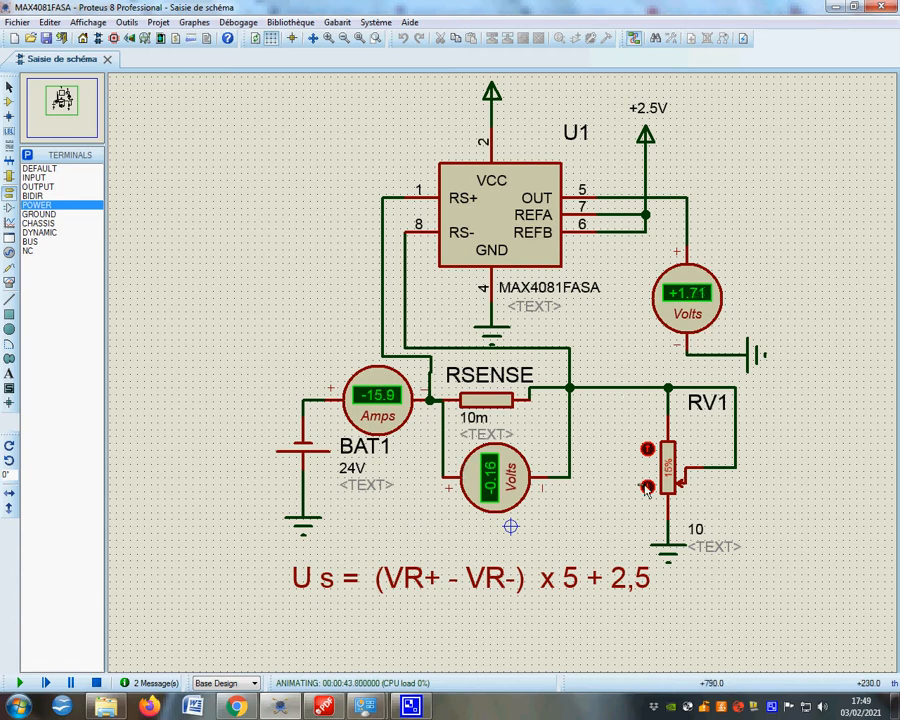
pyautogui.click(647, 487)
pyautogui.click(647, 487)
pyautogui.click(647, 487)
pyautogui.click(647, 487)
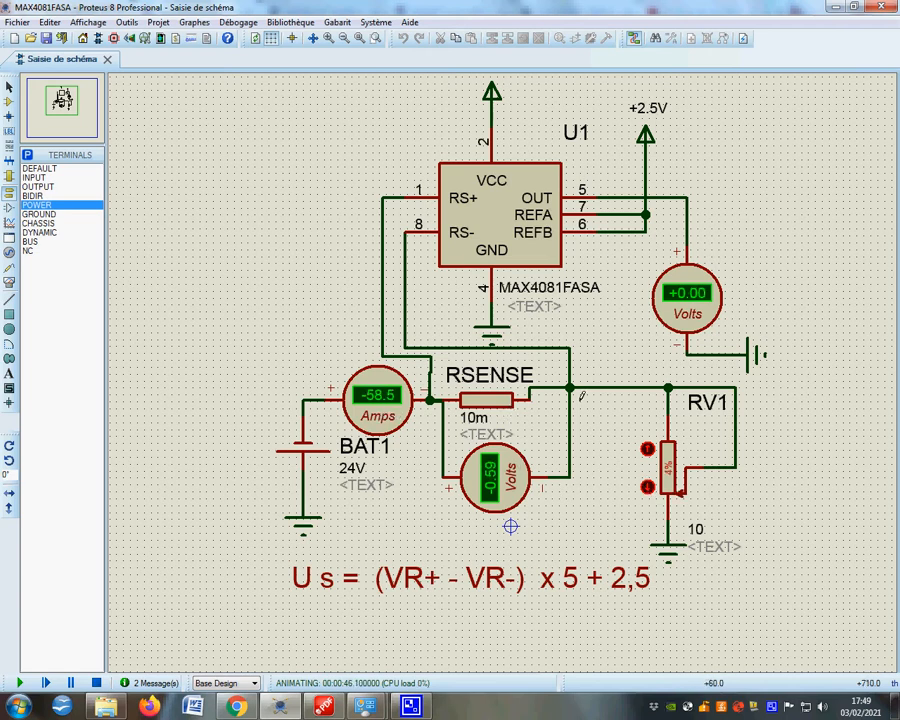
pyautogui.click(648, 449)
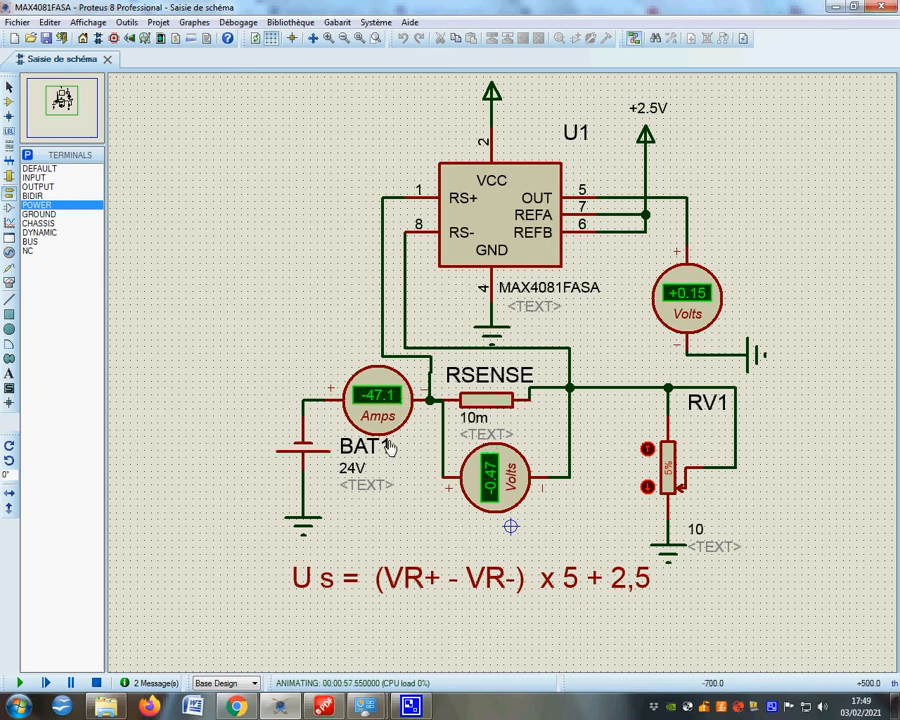
# Step: Switch to PDF Complete and compare the simulated output with the discharge side of the datasheet's transfer curve
pyautogui.click(325, 706)
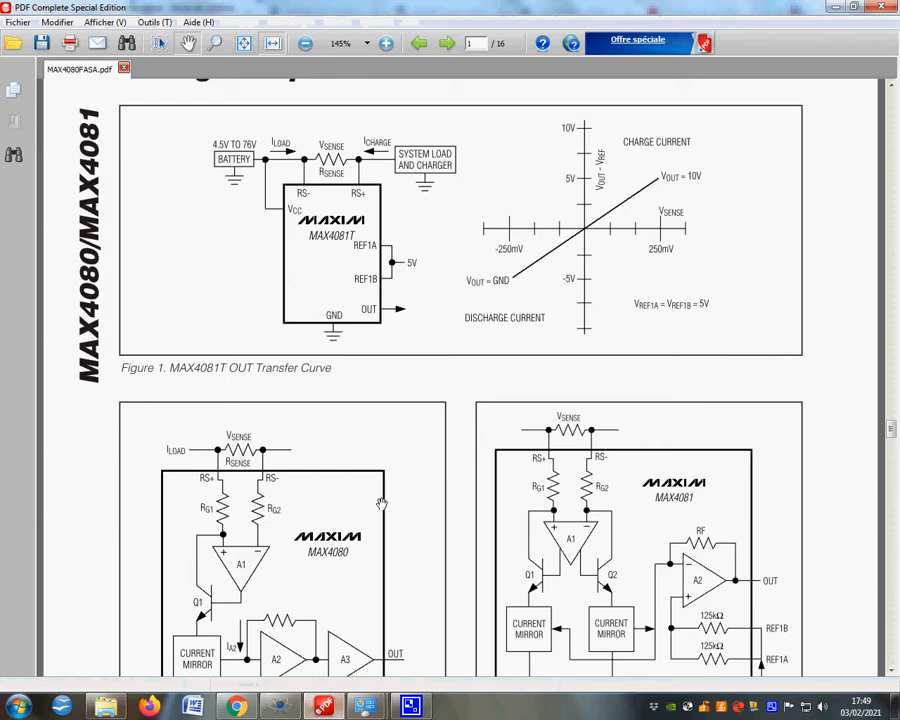